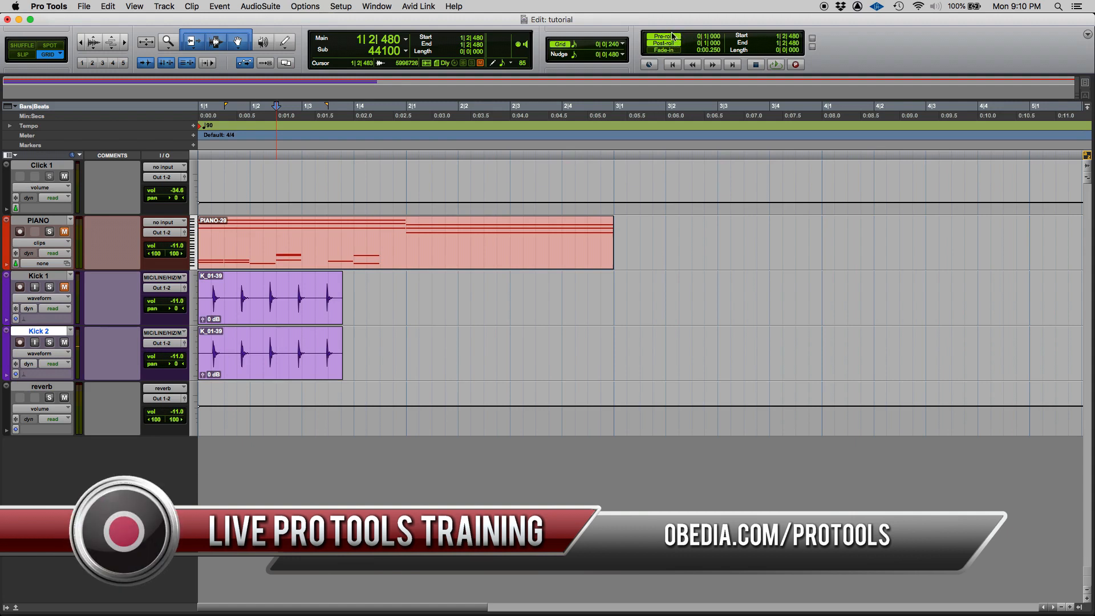
# Show the floating Transport window and reposition it above the tracks in the Edit window.
pyautogui.press('super+1')
pyautogui.moveTo(558, 118); pyautogui.dragTo(504, 147)
pyautogui.press('super+KP_1')
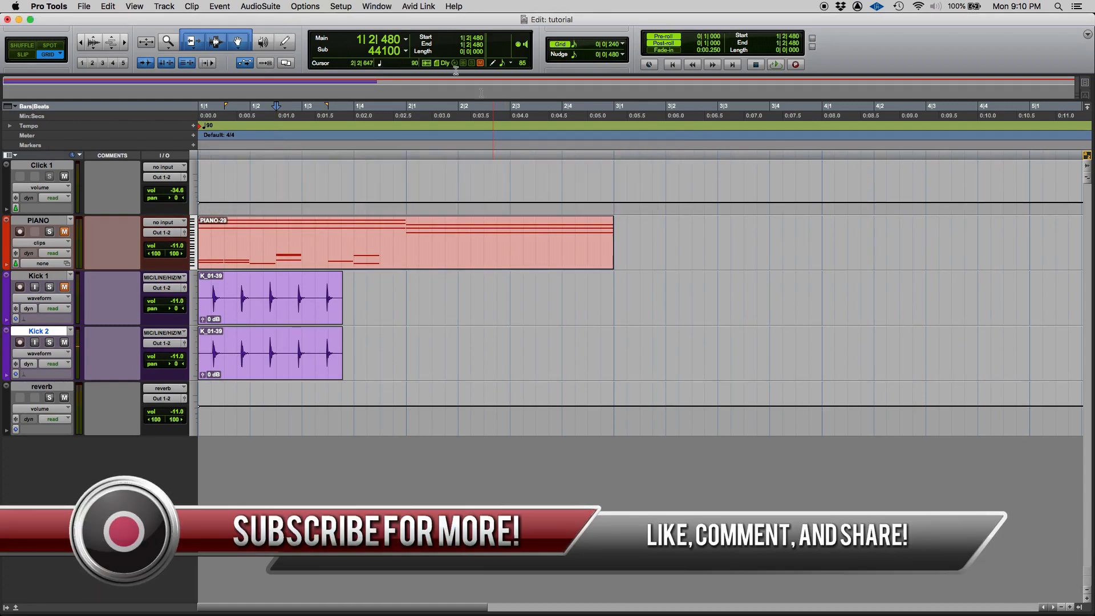
pyautogui.click(377, 7)
pyautogui.click(403, 200)
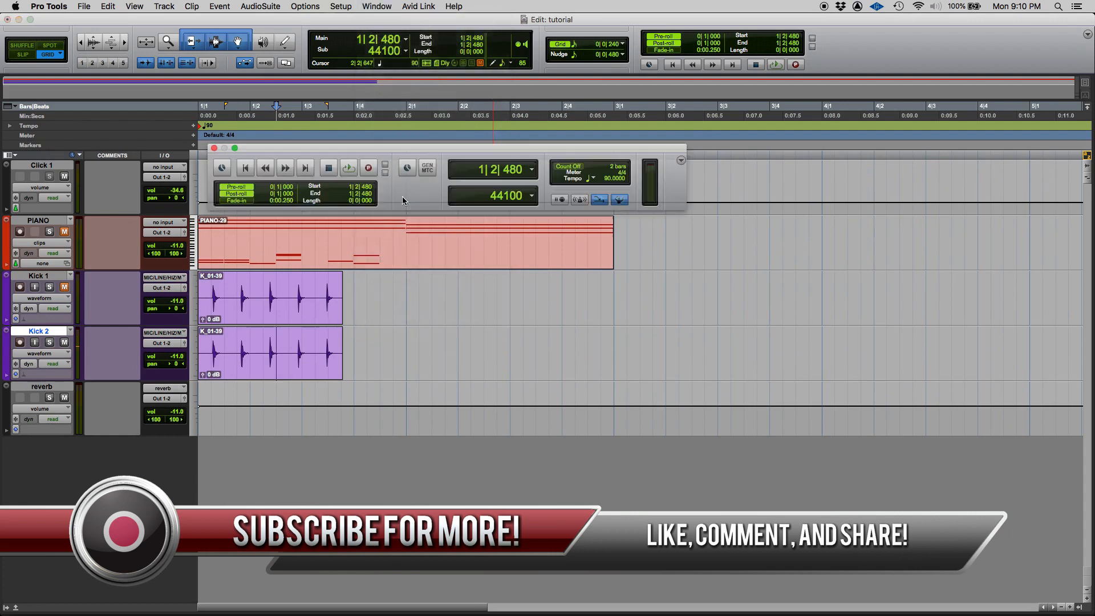
pyautogui.moveTo(406, 151); pyautogui.dragTo(464, 150)
# Toggle pre-roll and post-roll off and on in the Transport window, leaving both disabled.
pyautogui.click(298, 188)
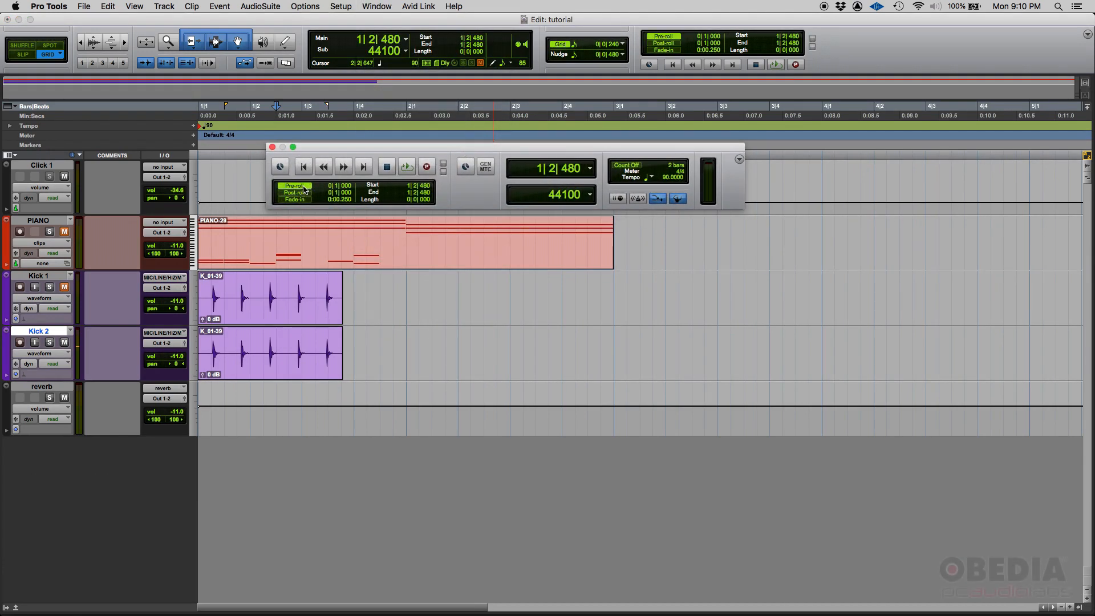
pyautogui.click(302, 190)
pyautogui.click(299, 190)
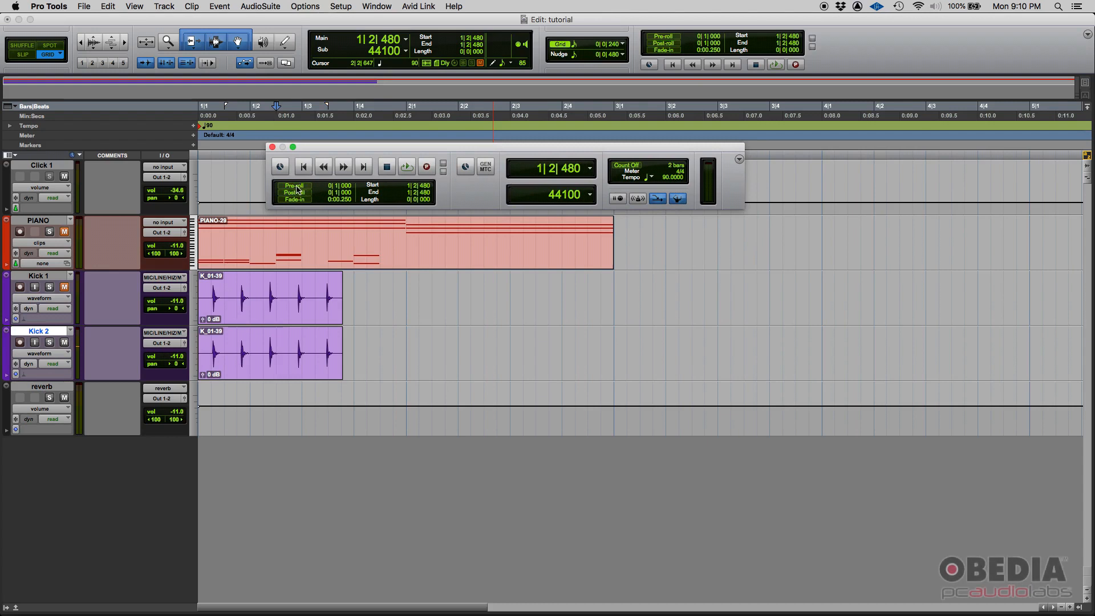
pyautogui.click(298, 189)
pyautogui.click(296, 195)
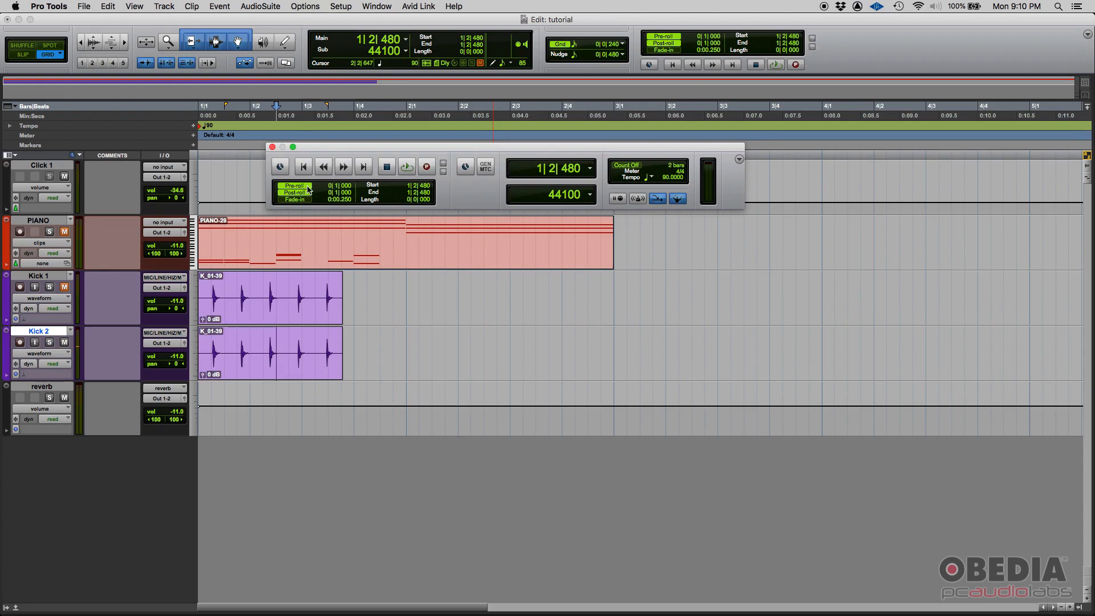
pyautogui.click(307, 187)
pyautogui.click(304, 193)
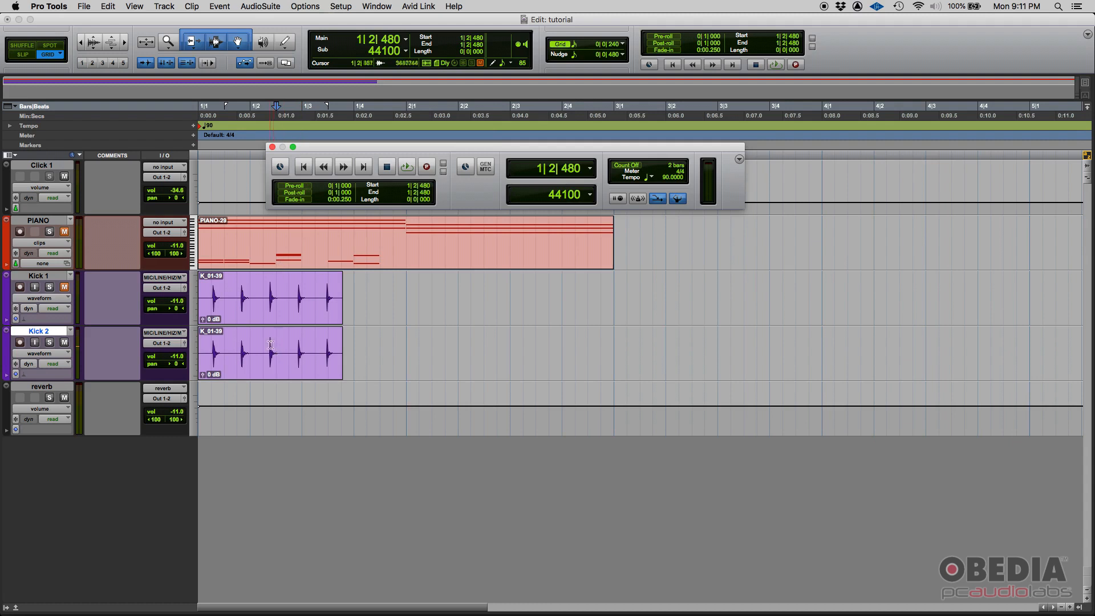
# Select the range 1|2|240 to 1|3|240 on the Kick 2 clip and enable both pre-roll and post-roll.
pyautogui.moveTo(262, 347); pyautogui.dragTo(315, 348)
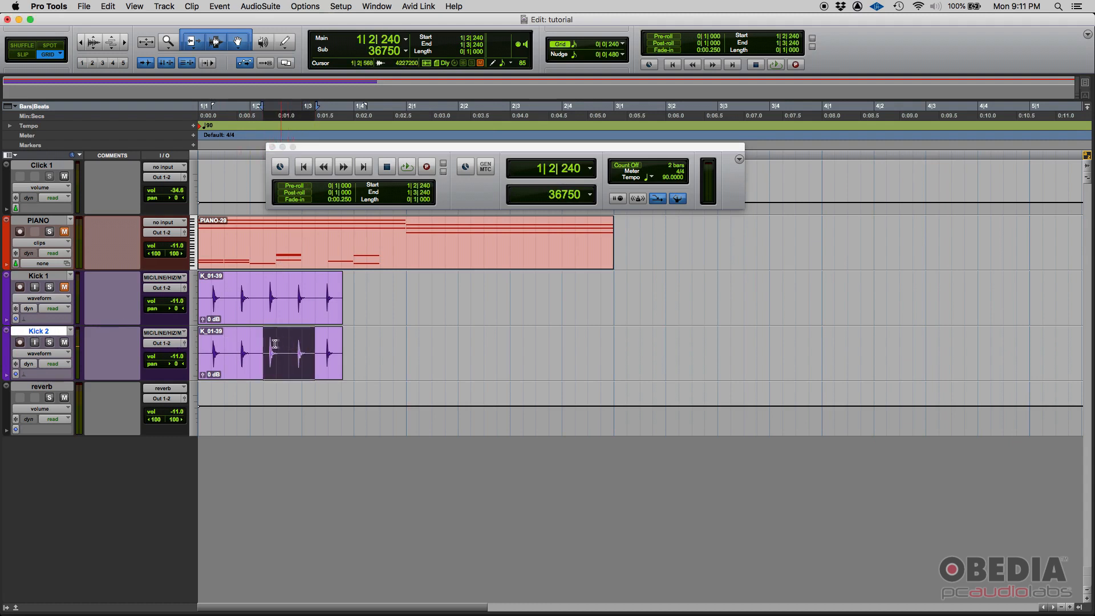
pyautogui.moveTo(263, 346); pyautogui.dragTo(317, 346)
pyautogui.click(263, 346)
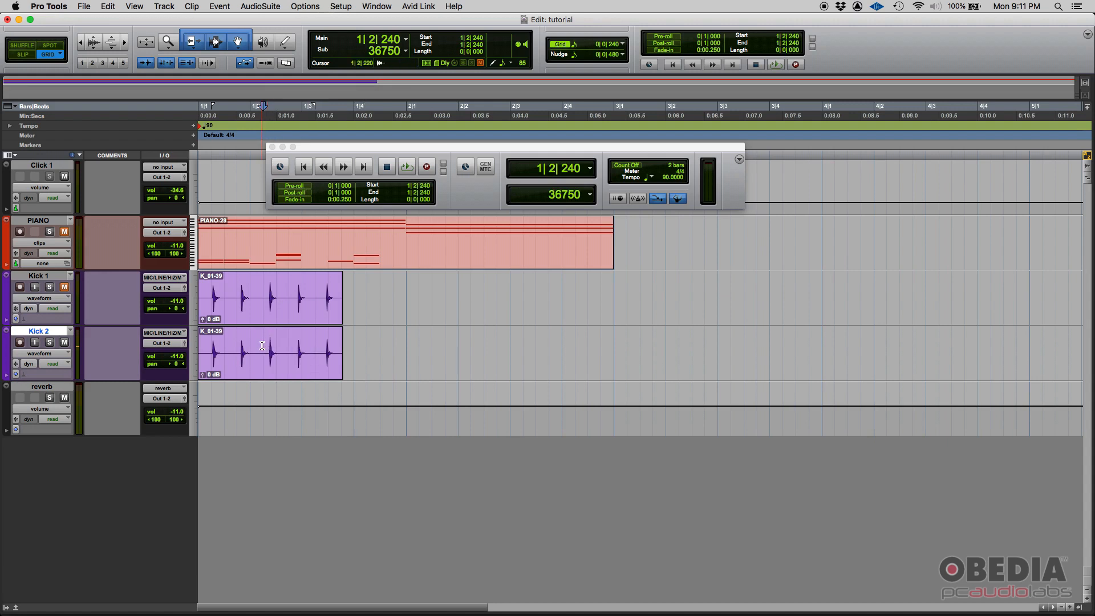
pyautogui.moveTo(262, 346); pyautogui.dragTo(315, 347)
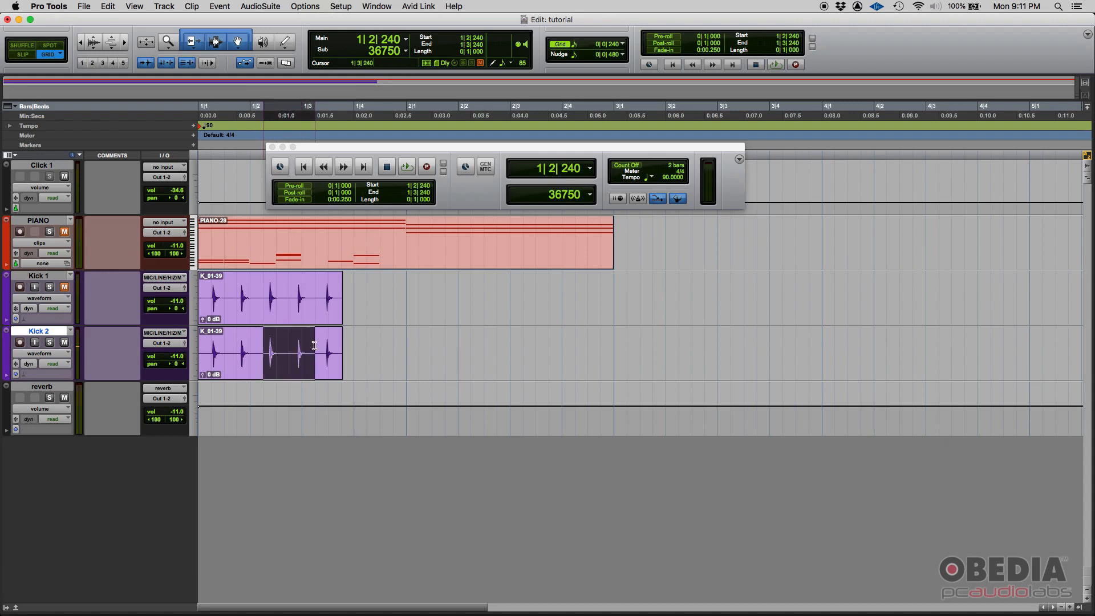
pyautogui.click(299, 189)
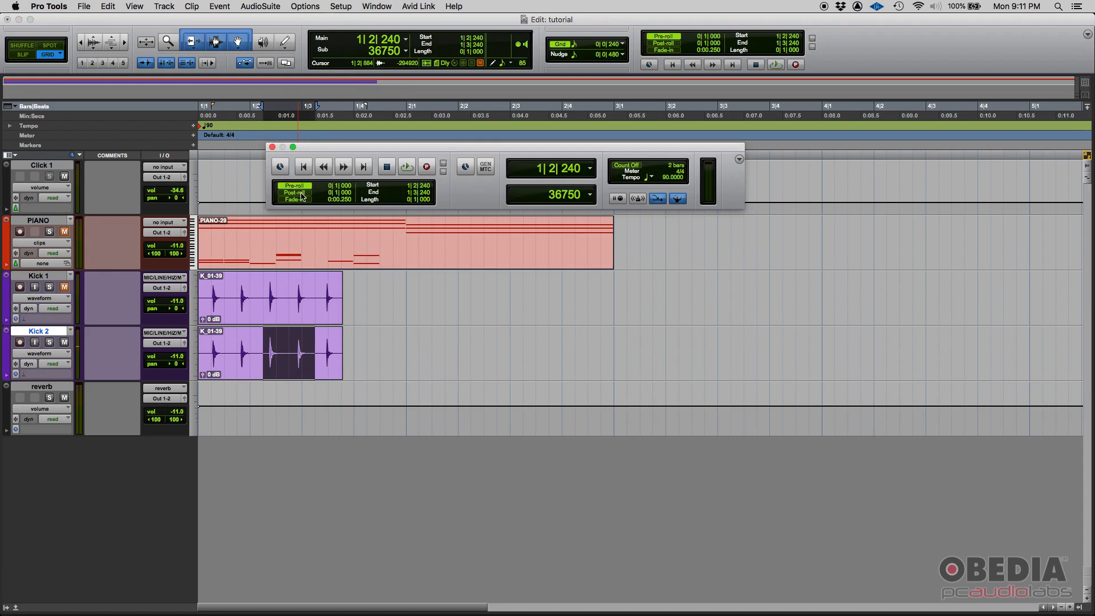
pyautogui.click(301, 195)
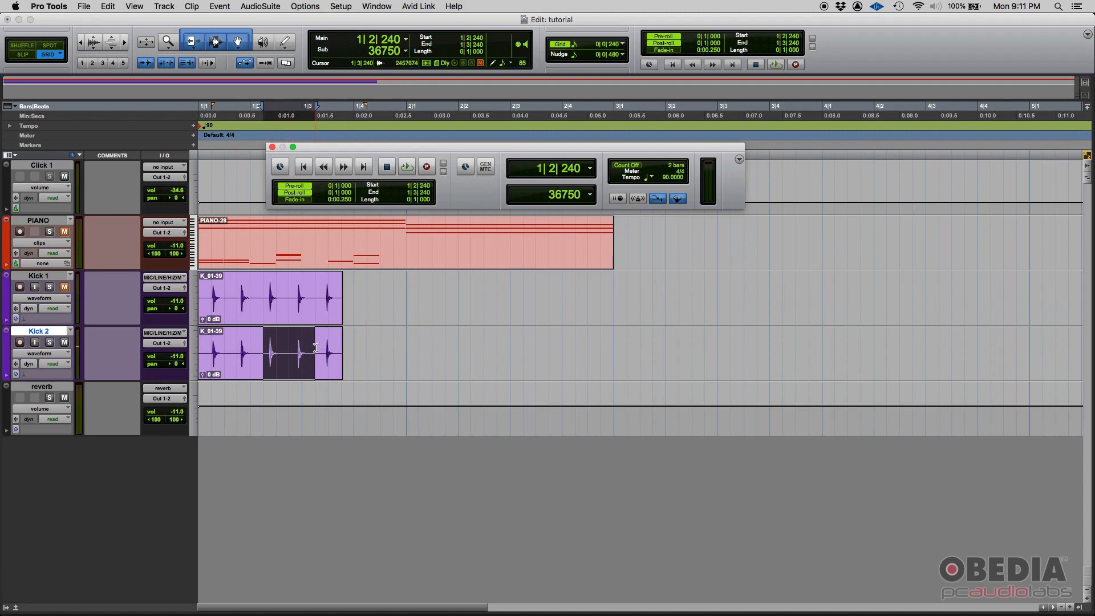
# Set the post-roll amount to 0|2|000 and reselect 1|2|240 to 1|3|240 on Kick 2.
pyautogui.click(337, 193)
pyautogui.click(272, 345)
pyautogui.moveTo(261, 346); pyautogui.dragTo(314, 344)
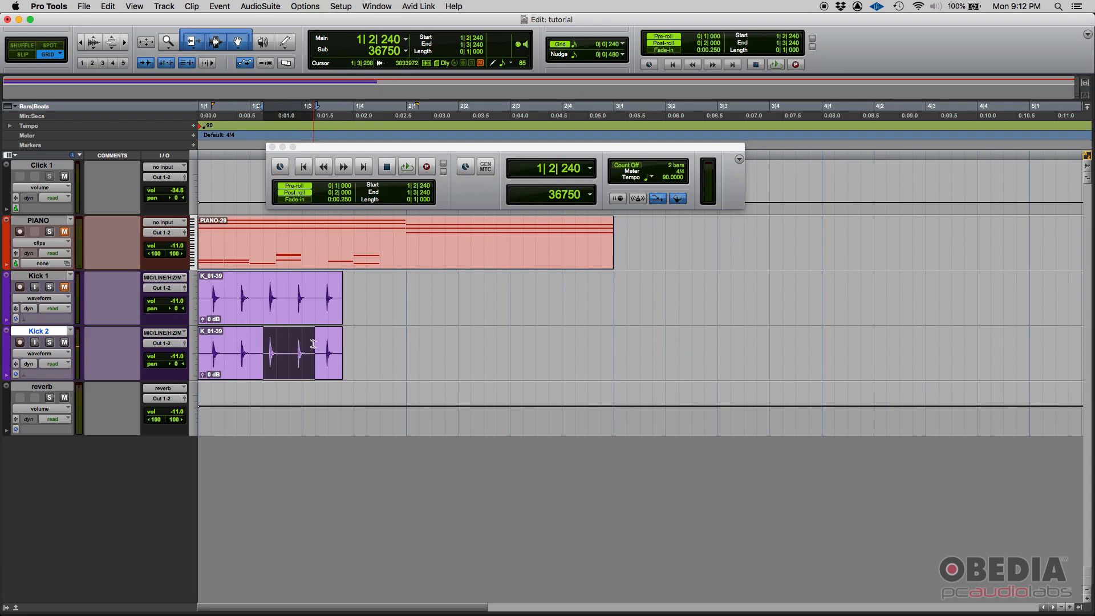
# Check the available playback modes and audition the range 1|2|240 to 1|3|240 selected on Kick 2.
pyautogui.rightClick(408, 171)
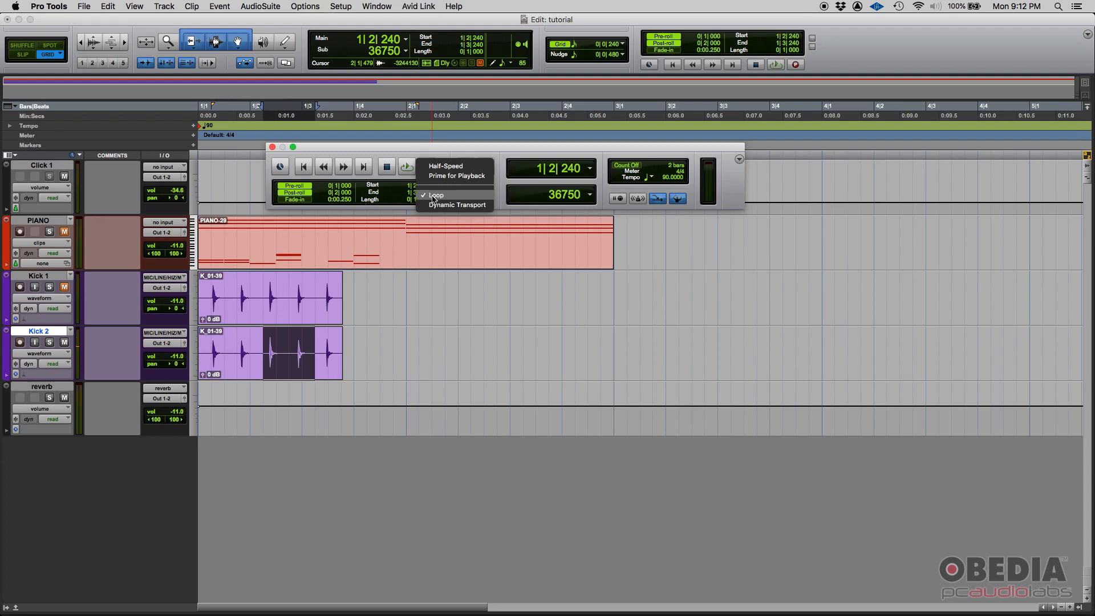
pyautogui.click(408, 151)
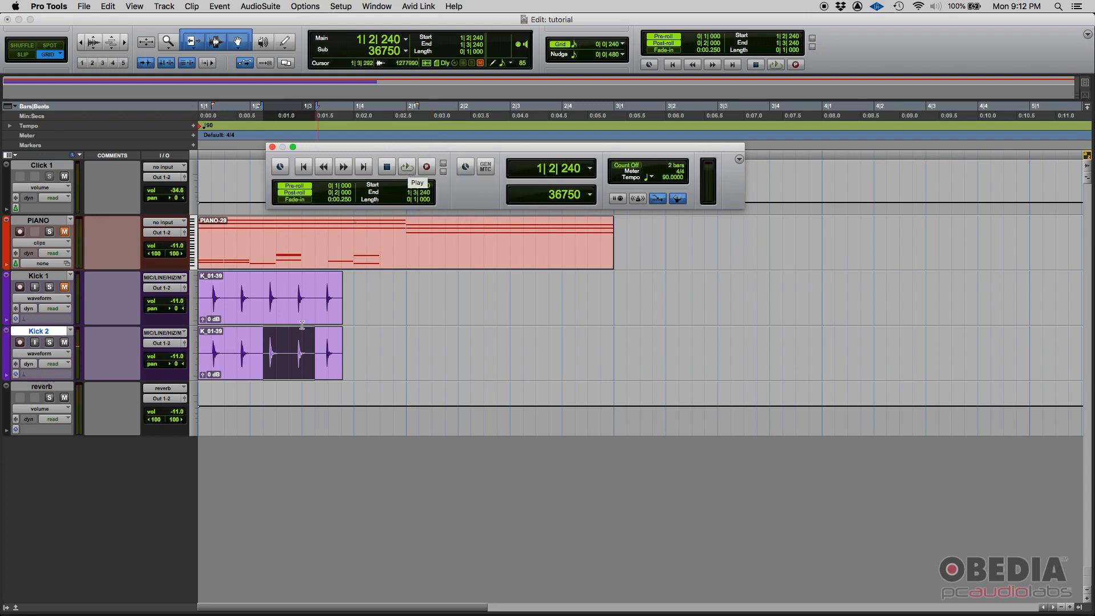
pyautogui.moveTo(265, 350); pyautogui.dragTo(315, 344)
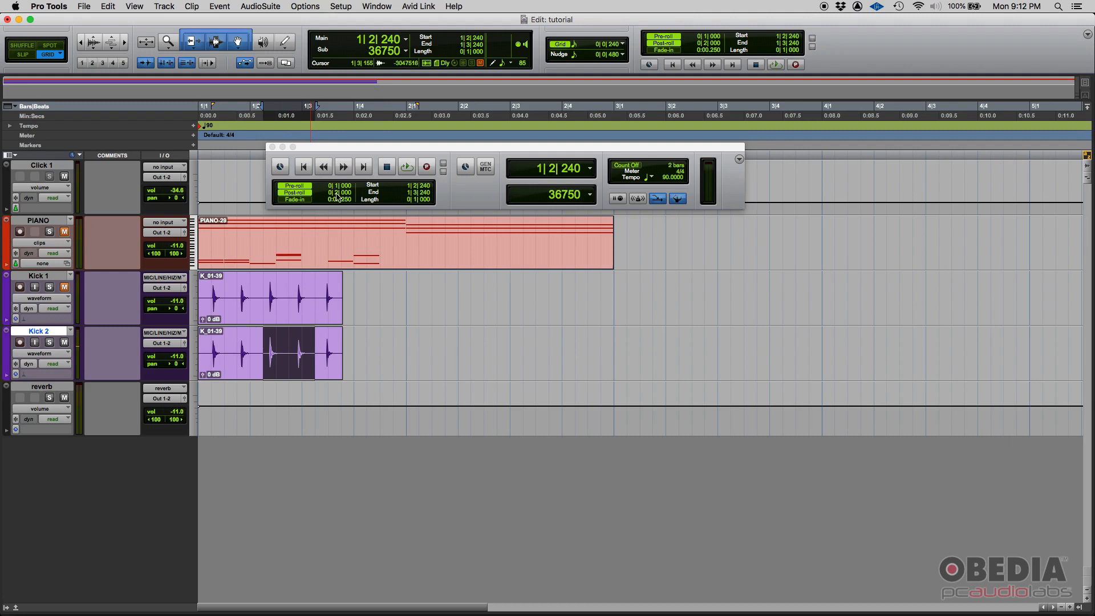
pyautogui.click(407, 169)
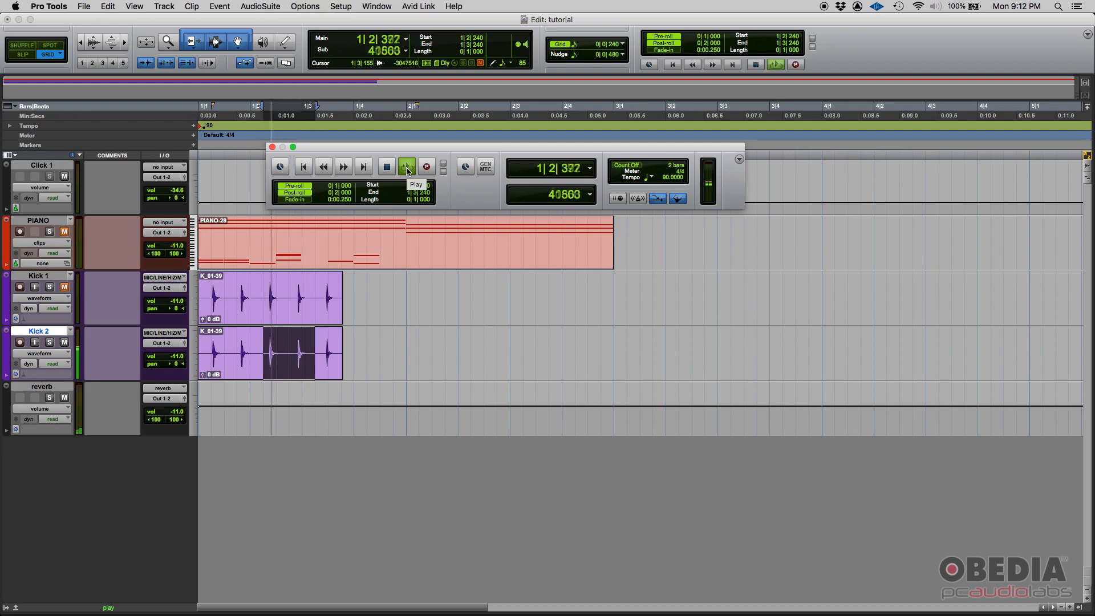
pyautogui.click(407, 169)
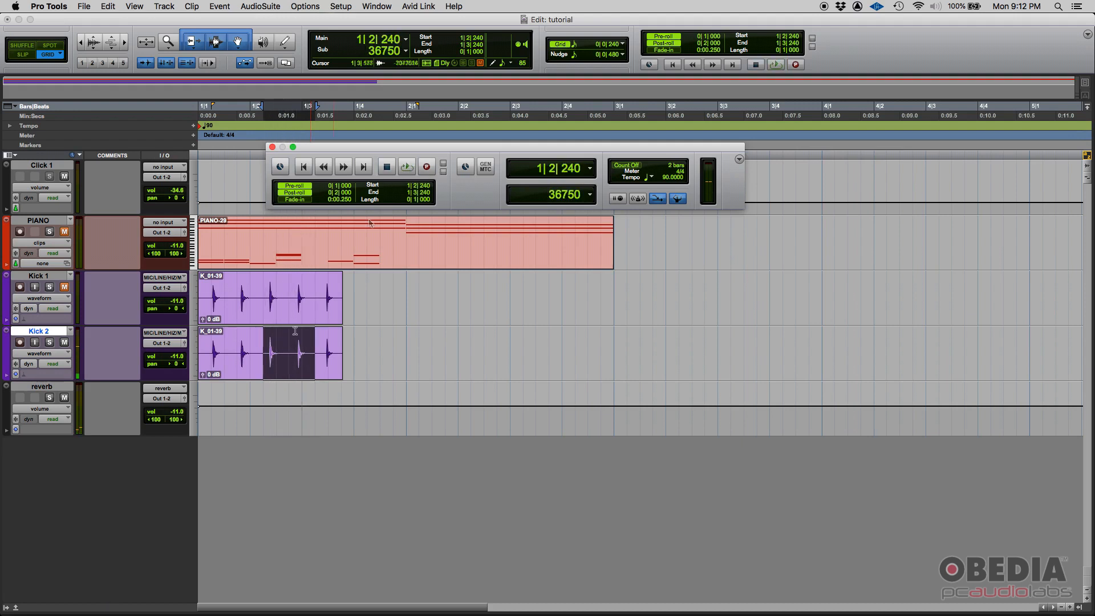
# Select the shorter range 1|2|240 to 1|2|720 on Kick 2 and audition it in loop playback.
pyautogui.moveTo(264, 342); pyautogui.dragTo(290, 342)
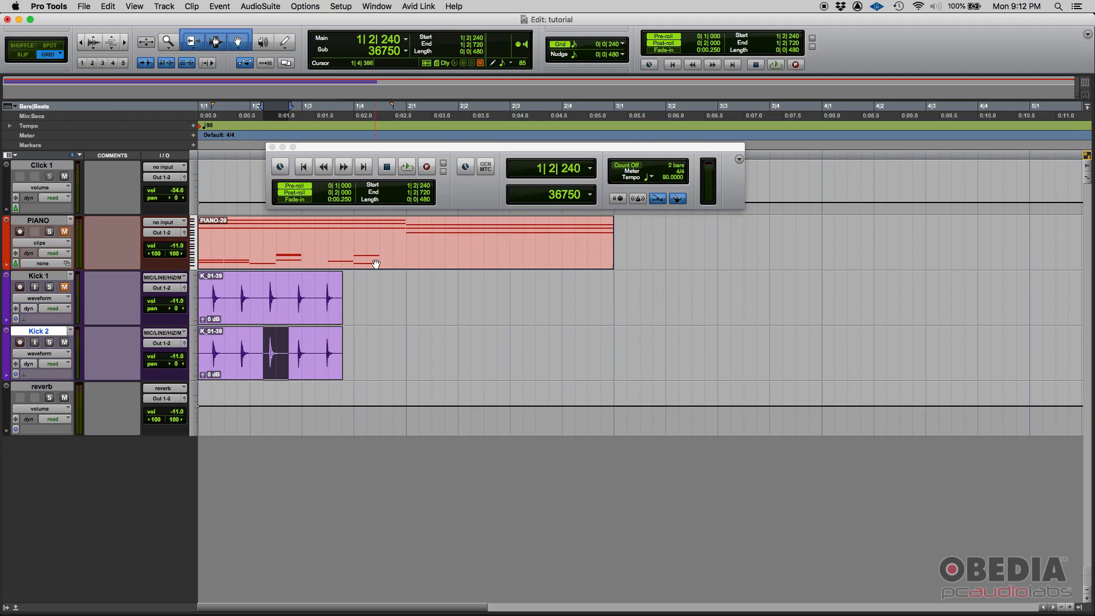
pyautogui.press('space')
pyautogui.press('space')
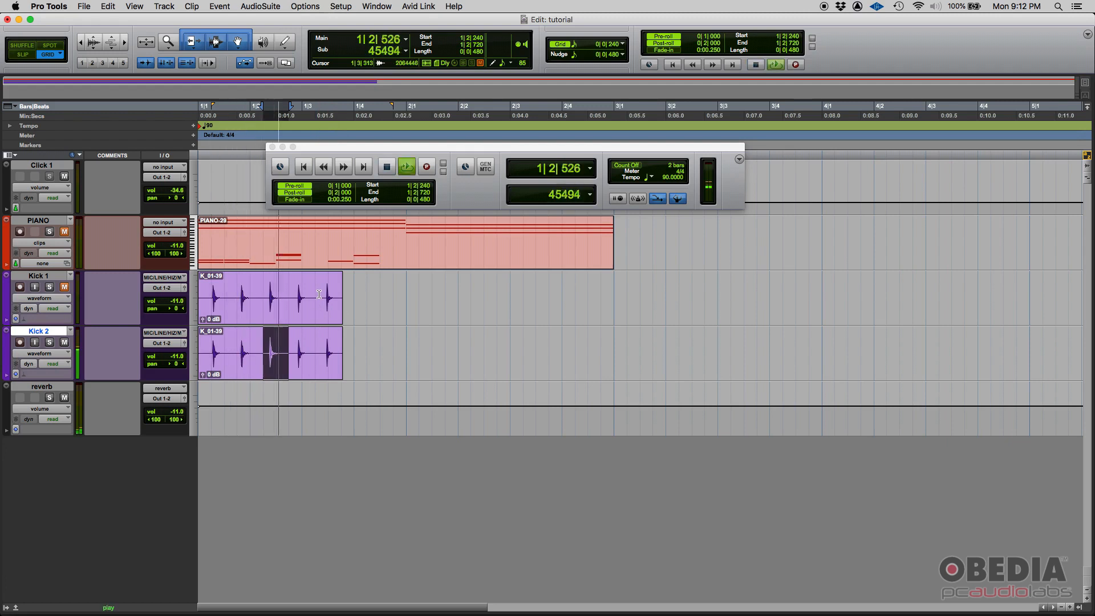
pyautogui.press('space')
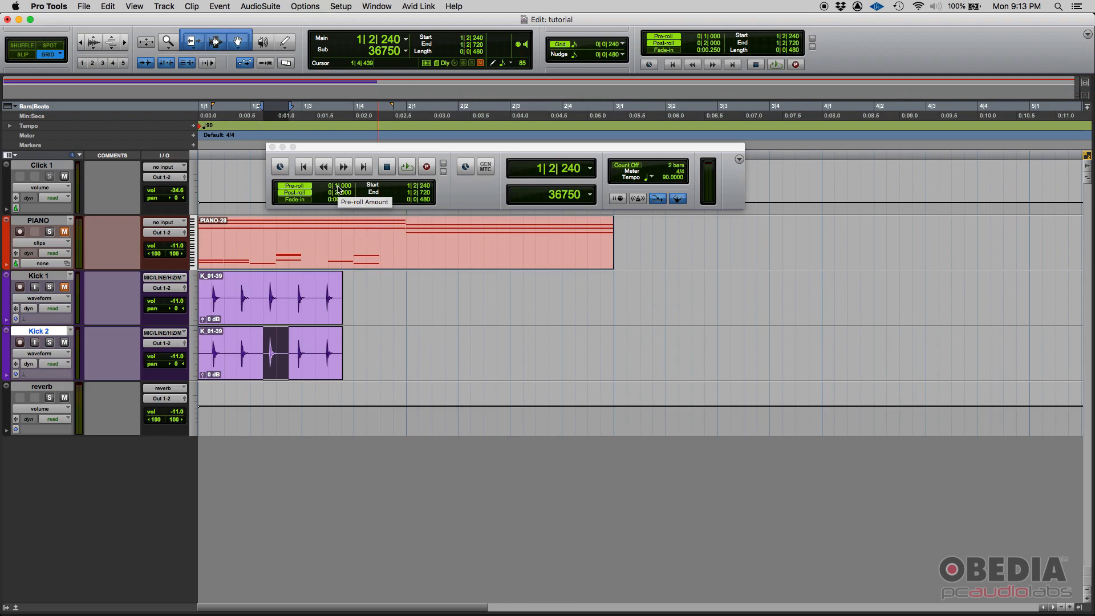
pyautogui.press('space')
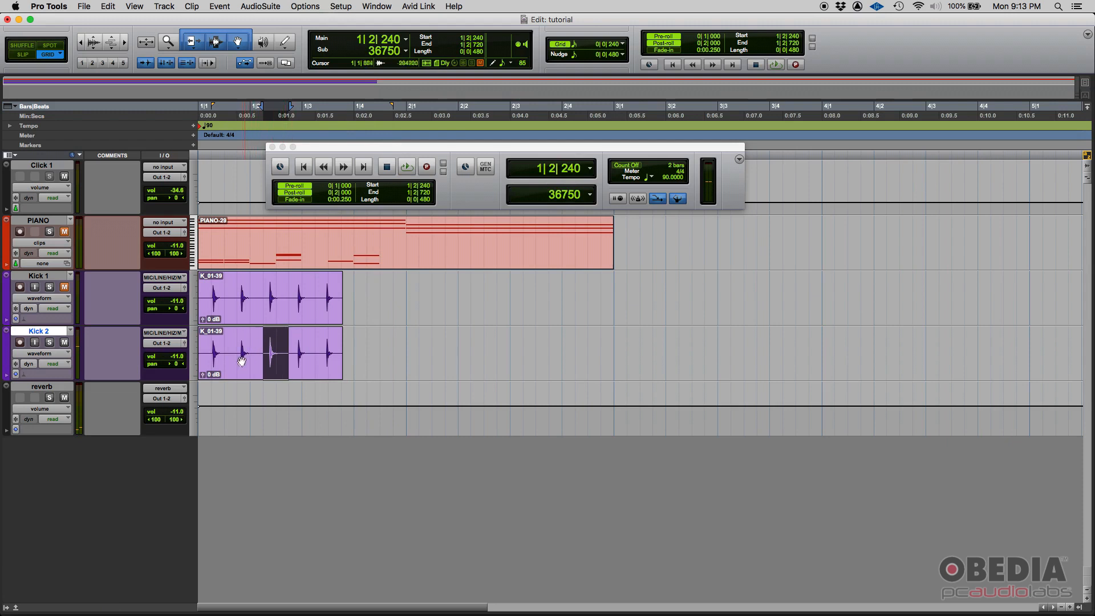
pyautogui.press('space')
# Disable pre-roll and post-roll and place the edit cursor at 1|3|240 on the Kick 2 track.
pyautogui.click(306, 187)
pyautogui.click(305, 193)
pyautogui.moveTo(310, 147); pyautogui.dragTo(308, 150)
pyautogui.click(288, 338)
pyautogui.click(317, 345)
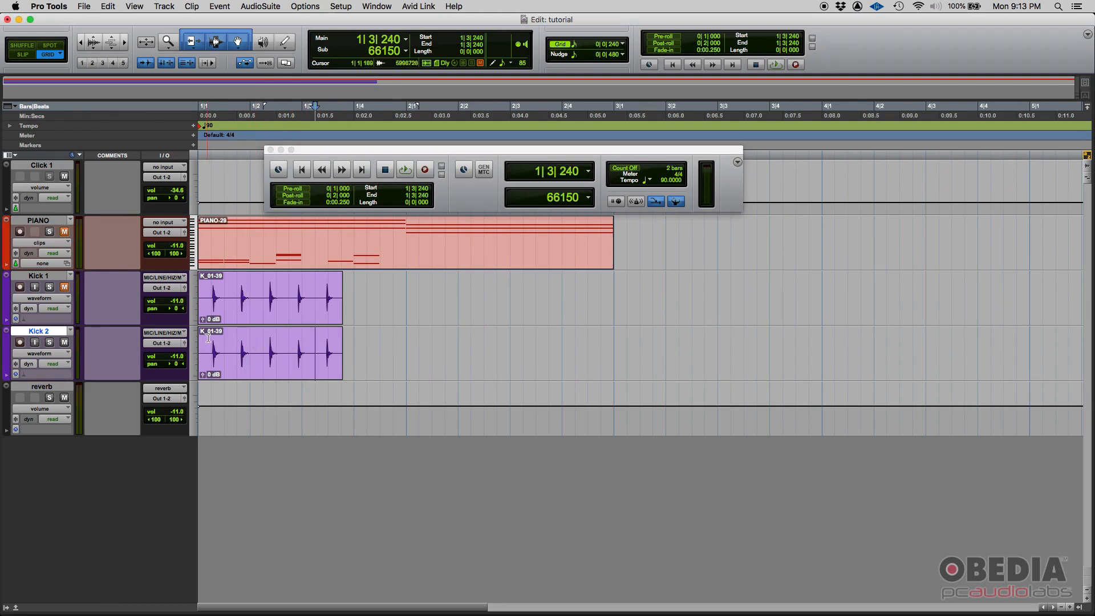
# Review the record modes and choose QuickPunch for recording.
pyautogui.rightClick(424, 170)
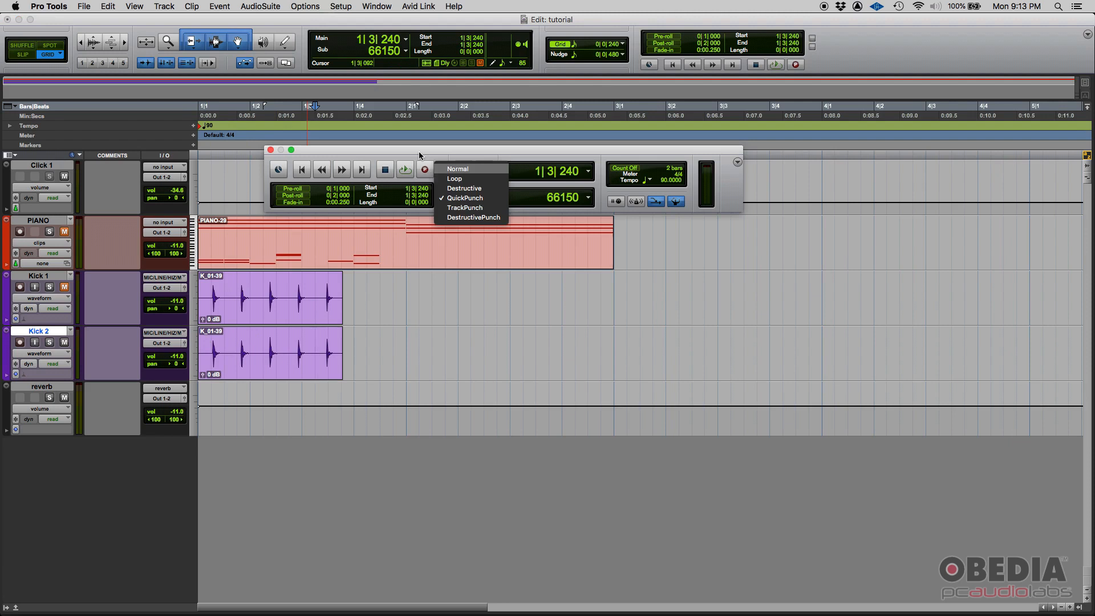
pyautogui.click(420, 152)
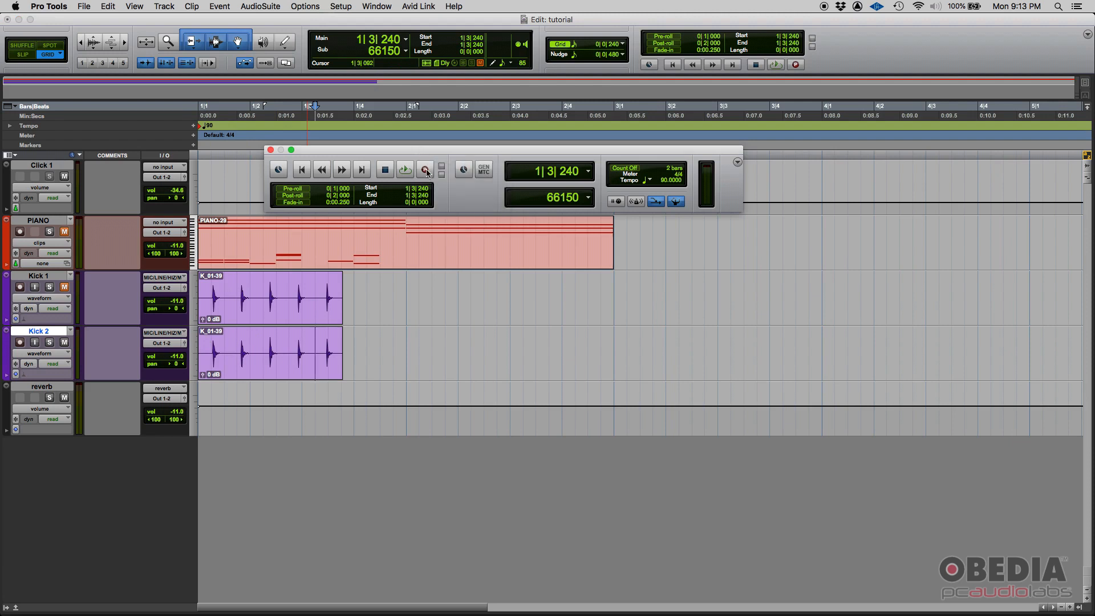
pyautogui.rightClick(426, 171)
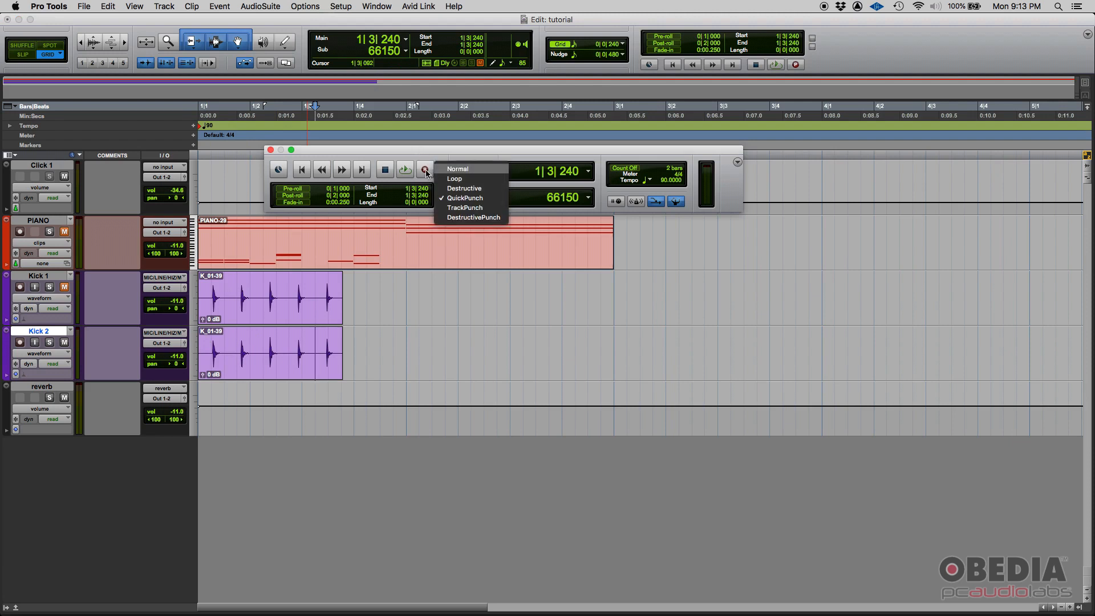
pyautogui.click(459, 200)
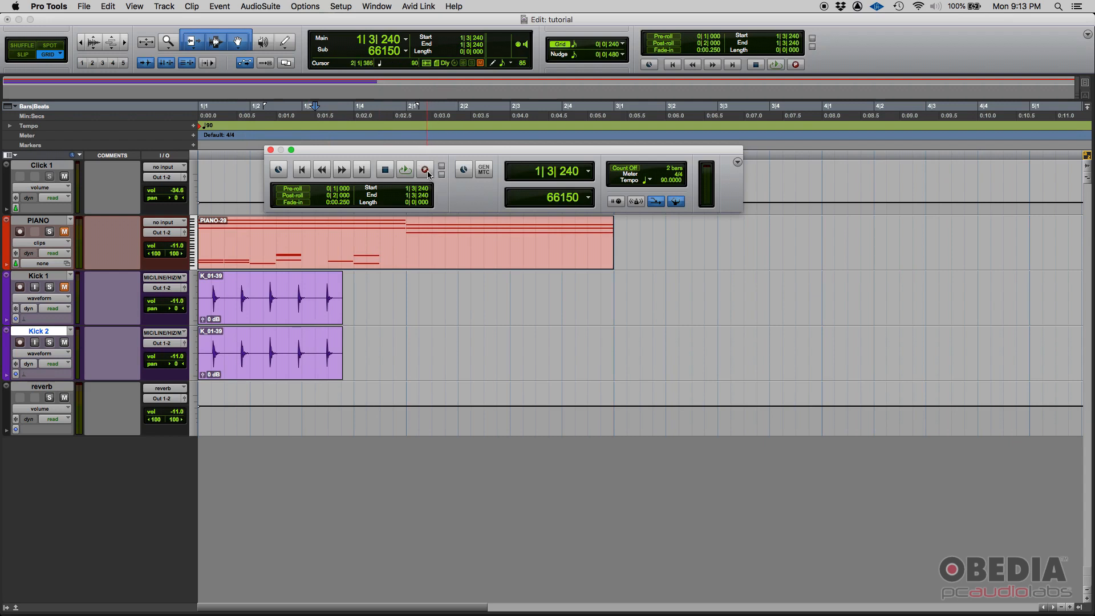
# Enable pre-roll with an amount of 0|2|000, keeping the edit cursor at 1|3|240 on Kick 2.
pyautogui.click(316, 346)
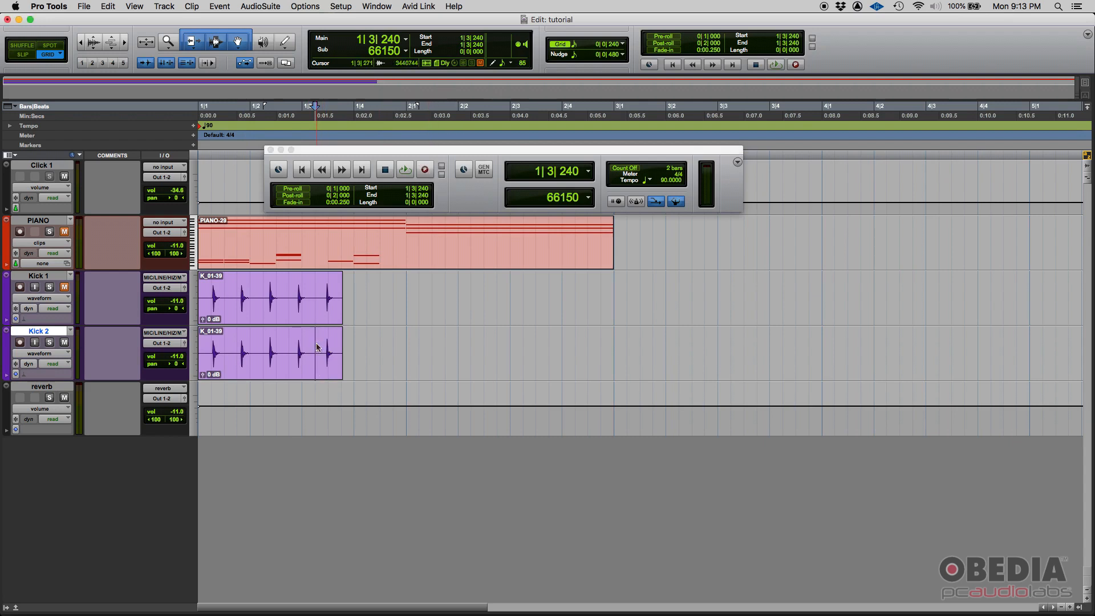
pyautogui.moveTo(317, 346)
pyautogui.mouseDown()
pyautogui.moveTo(354, 349)
pyautogui.moveTo(328, 350)
pyautogui.mouseUp()
pyautogui.click(317, 351)
pyautogui.click(295, 189)
pyautogui.click(334, 188)
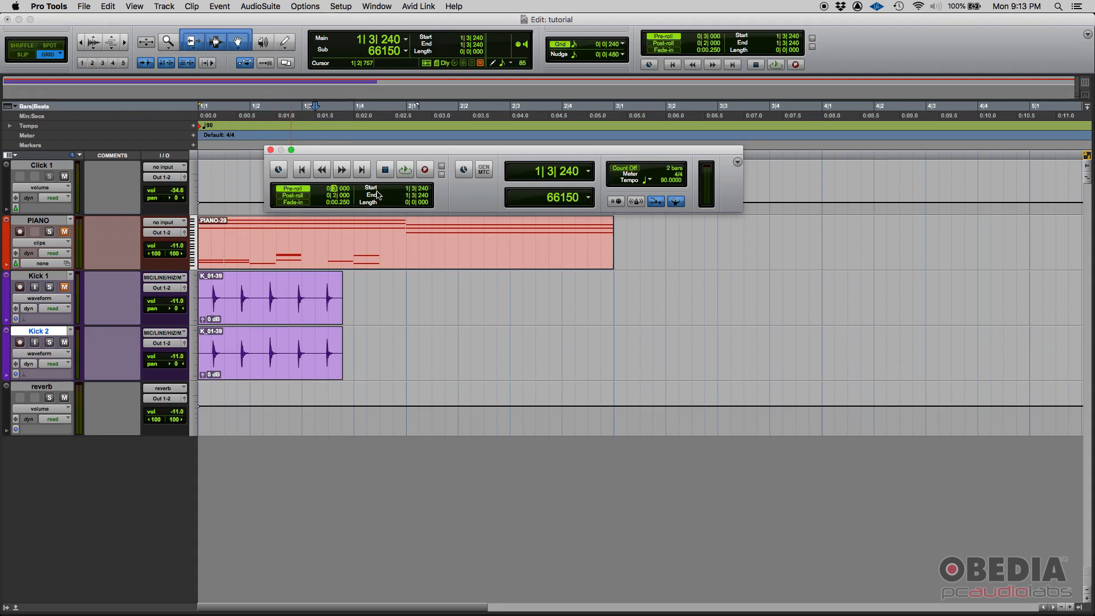
pyautogui.click(317, 345)
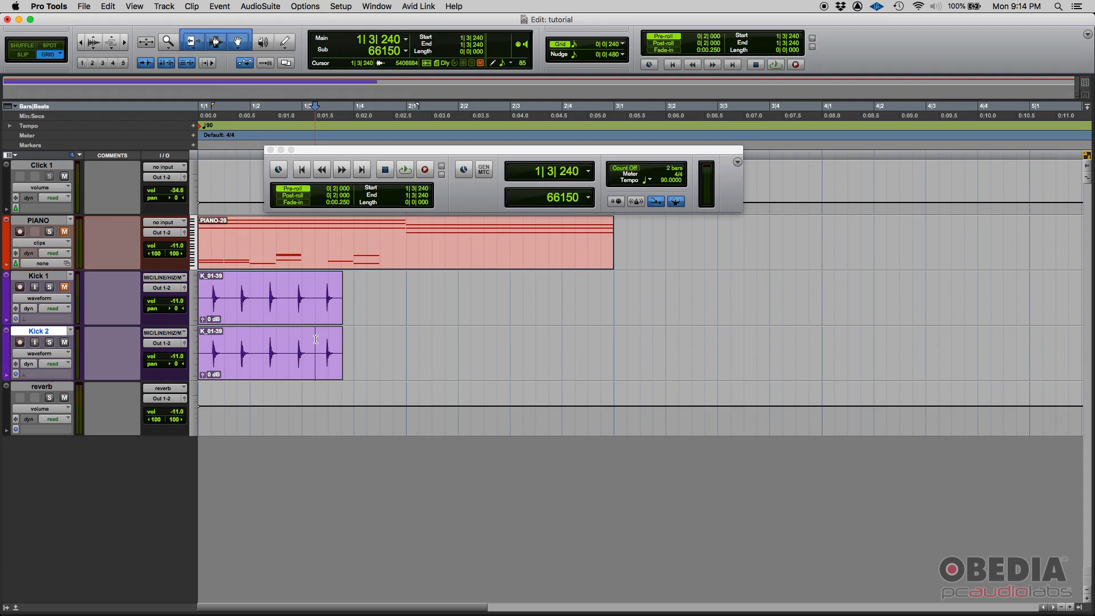
# Try to start recording, dismiss the alert, and record-enable the Kick 2 track.
pyautogui.press('super+space')
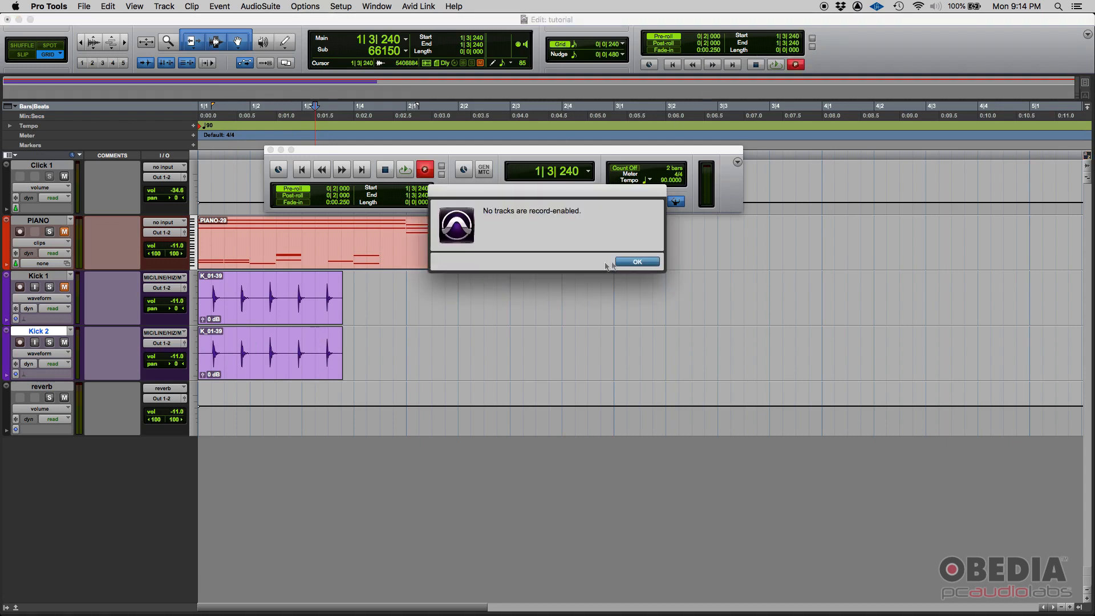
pyautogui.click(626, 264)
pyautogui.click(20, 342)
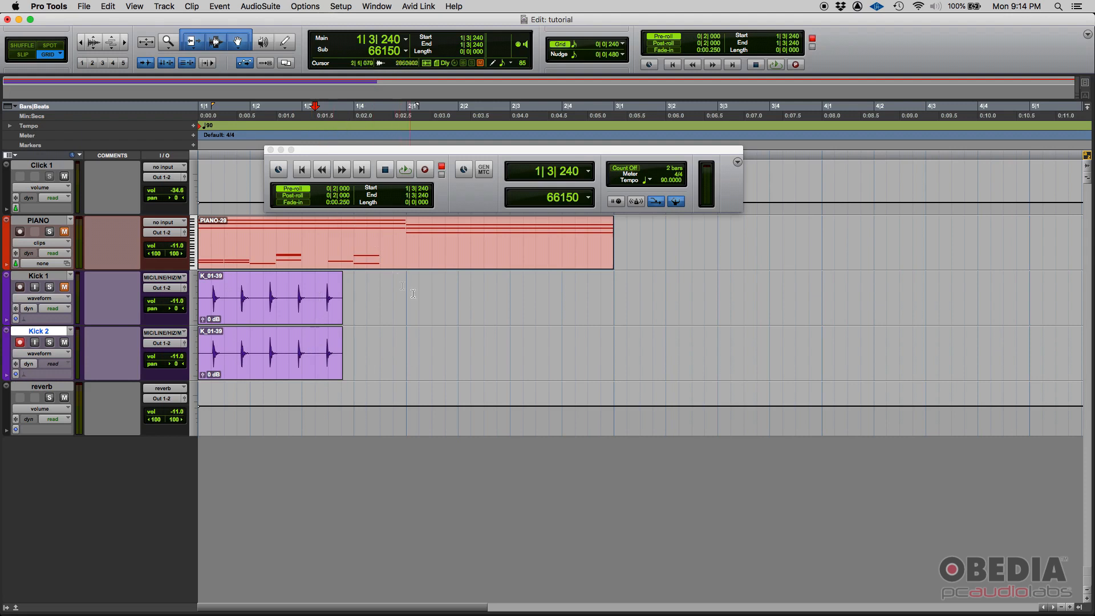
# Record a test take on Kick 2 punching in at 1|3|240 with pre-roll, and undo the recording.
pyautogui.press('space')
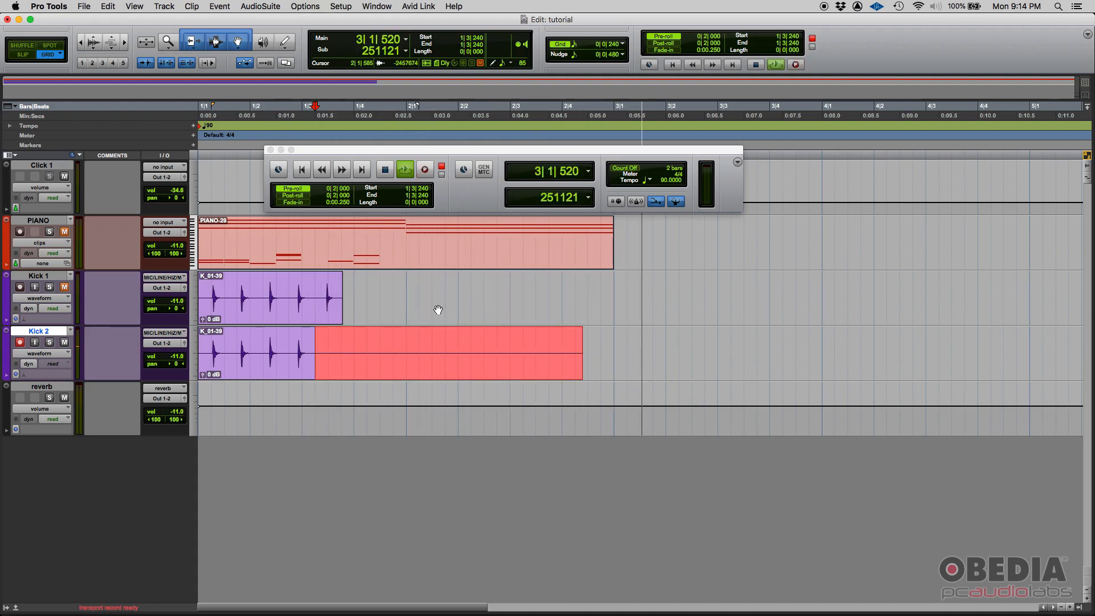
pyautogui.press('space')
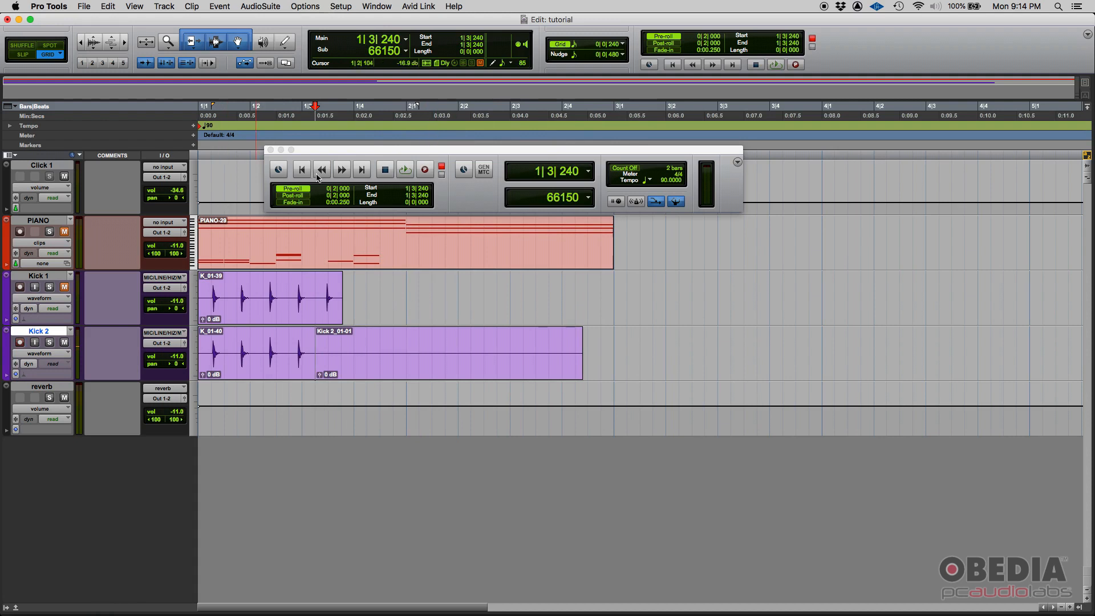
pyautogui.press('super+z')
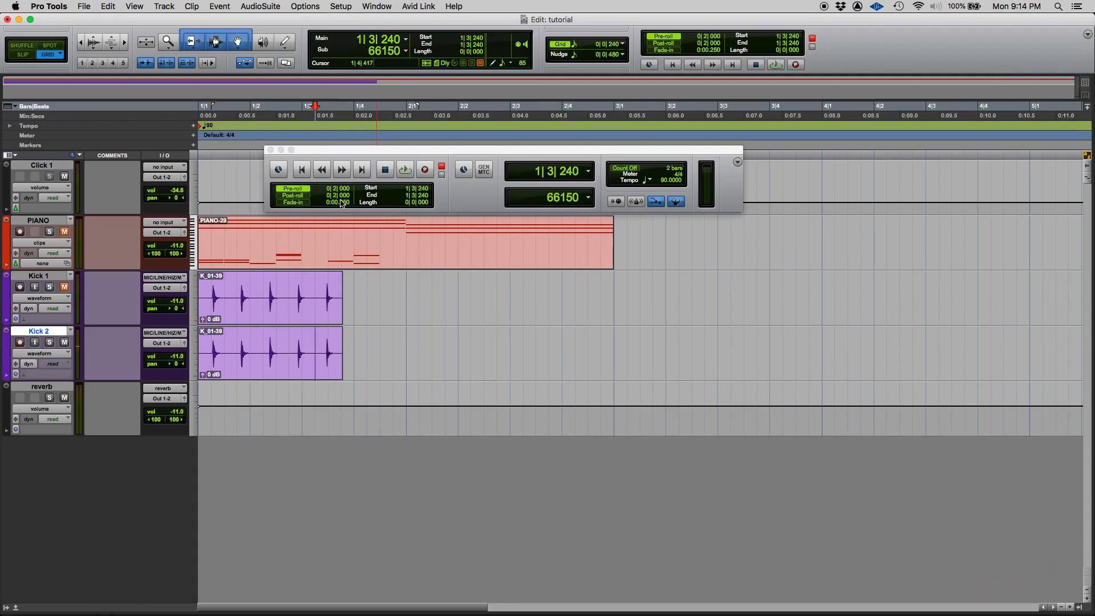
pyautogui.moveTo(325, 151); pyautogui.dragTo(264, 151)
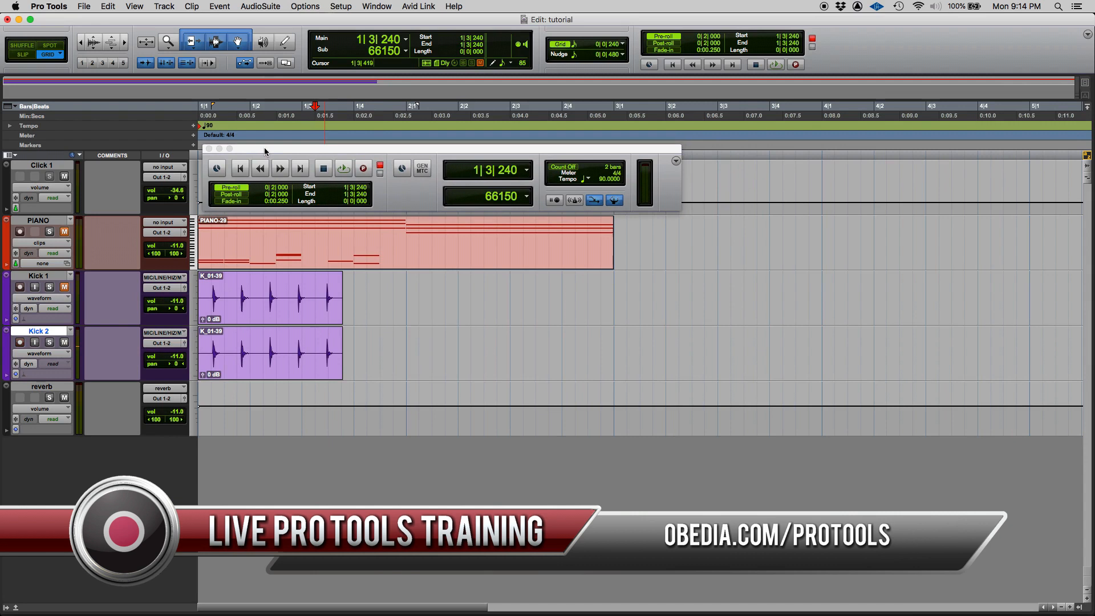
pyautogui.hotkey('shift', 'r')
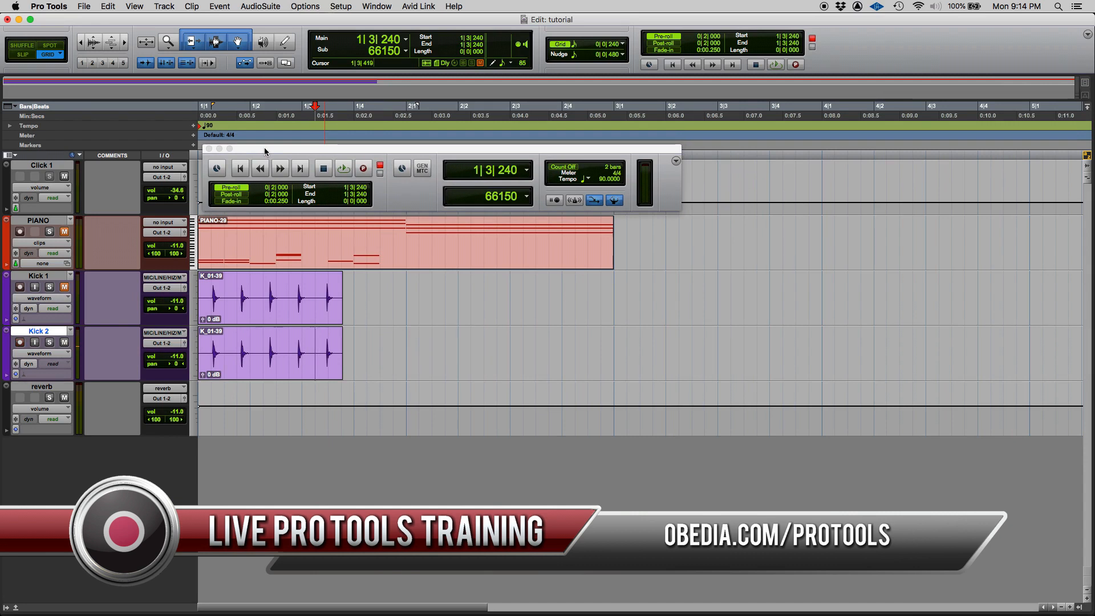